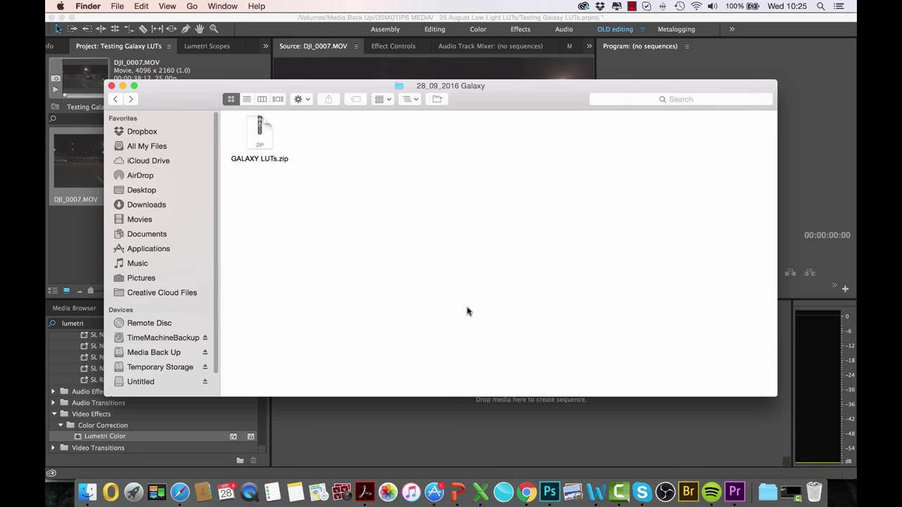
- Expand GALAXY LUTs.zip into its folder of .cube LUTs and open Read Me First.pdf
{"action": "double_click", "coordinate": [261, 137]}
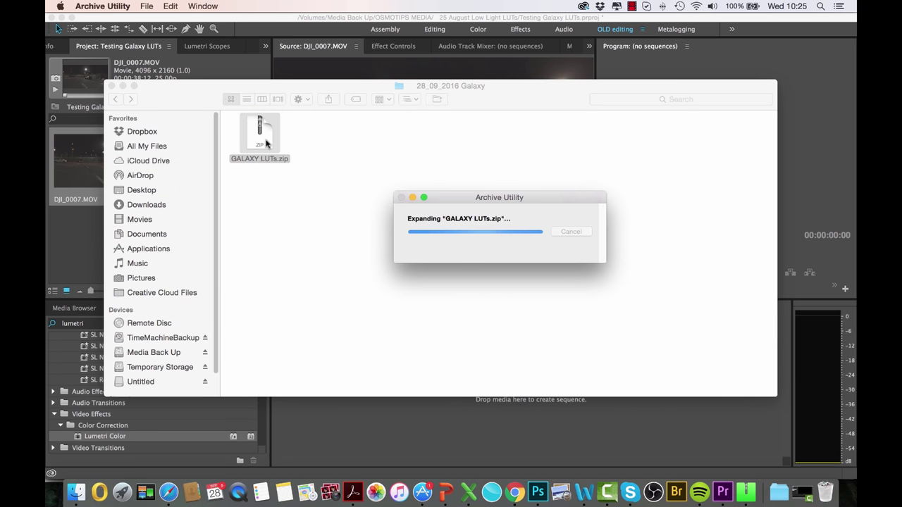
{"action": "left_click", "coordinate": [348, 232]}
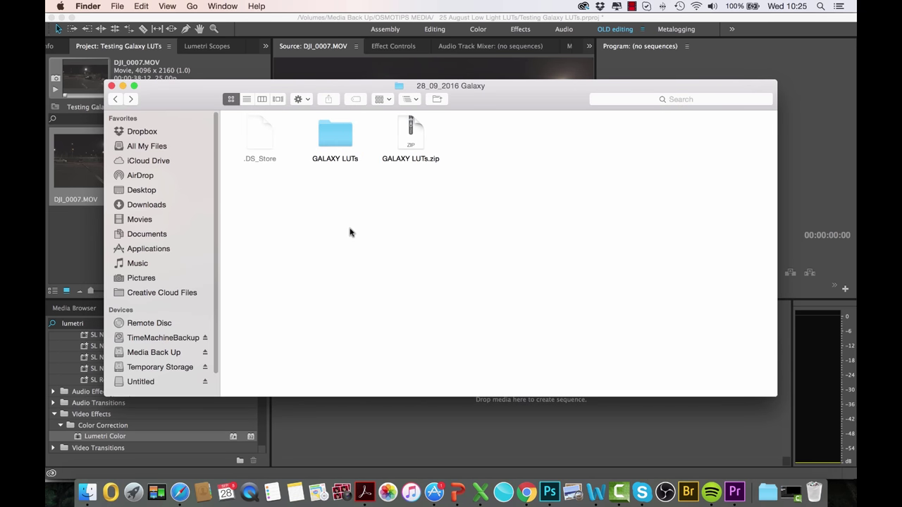
{"action": "double_click", "coordinate": [345, 140]}
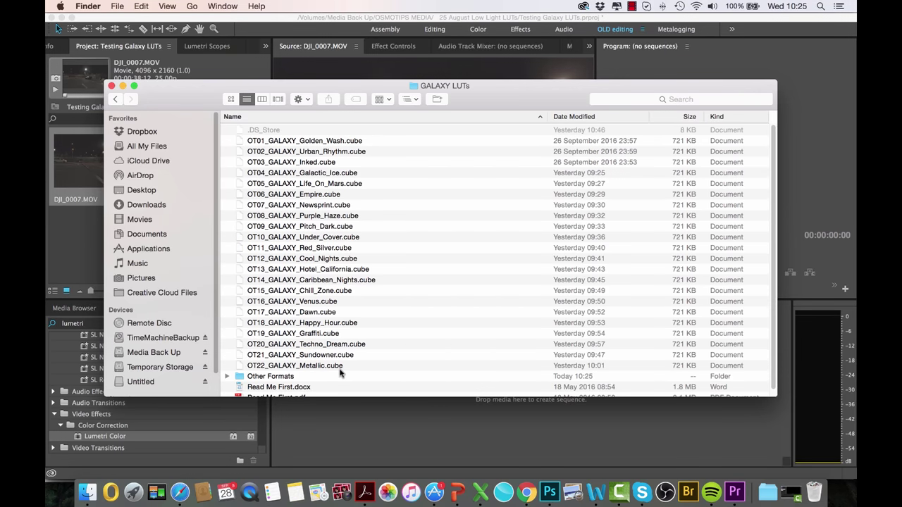
{"action": "double_click", "coordinate": [317, 395]}
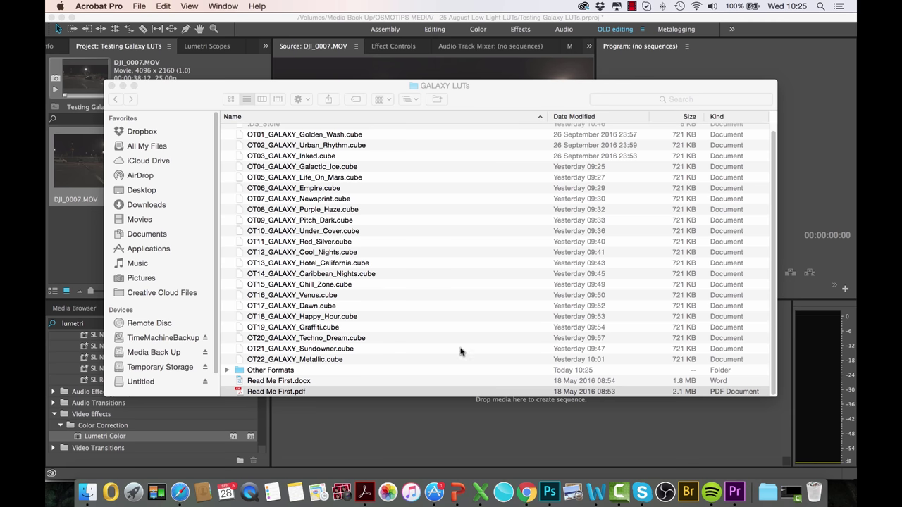
{"action": "double_click", "coordinate": [300, 393]}
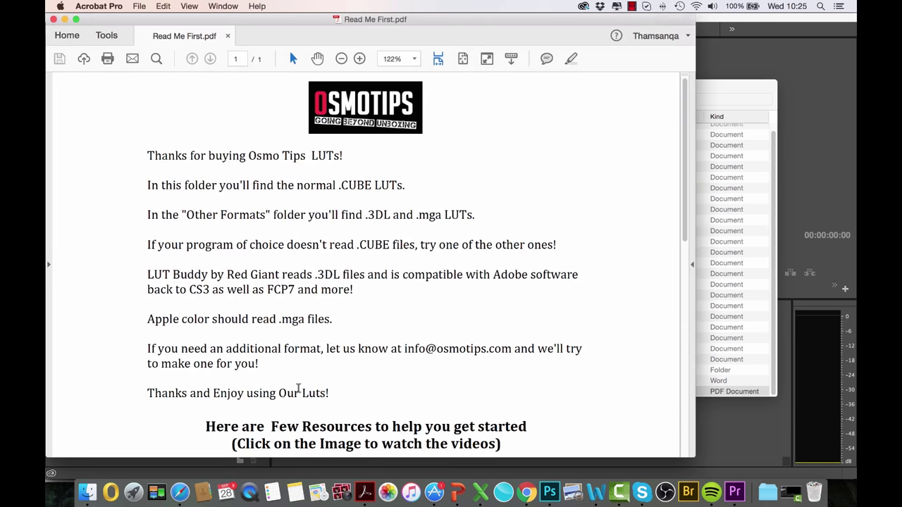
- Scroll down through the Read Me First guide and back up to review it
{"action": "scroll", "coordinate": [479, 285], "scroll_direction": "down", "scroll_amount": 10}
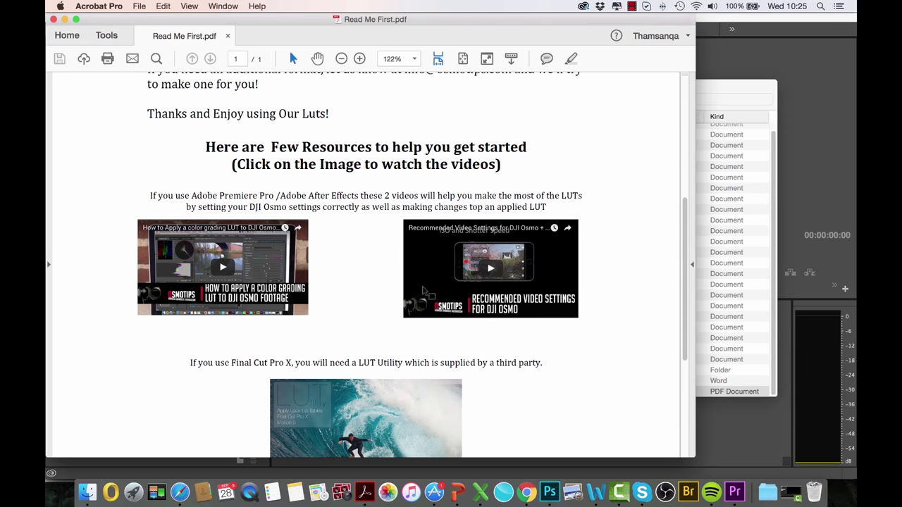
{"action": "scroll", "coordinate": [524, 345], "scroll_direction": "down", "scroll_amount": 3}
{"action": "scroll", "coordinate": [528, 365], "scroll_direction": "up", "scroll_amount": 2}
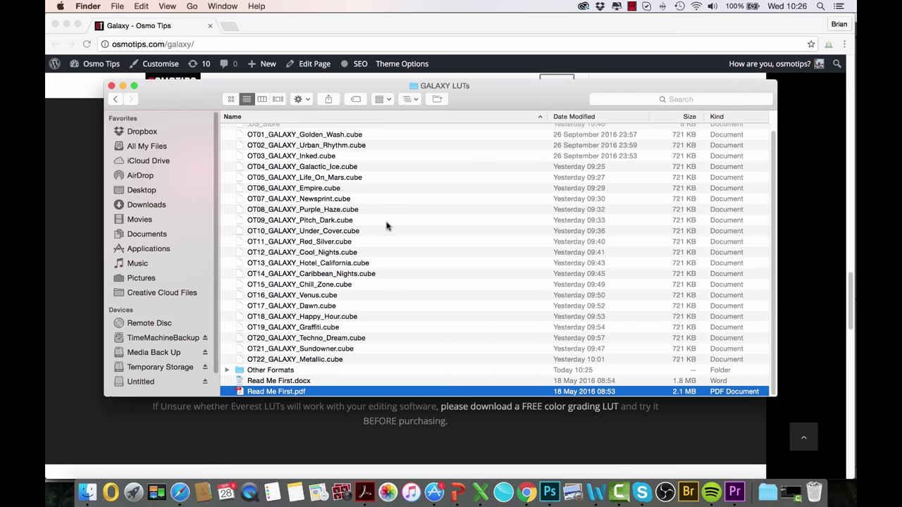
- Open the Other Formats folder to view its .3dl and .mga LUT files
{"action": "scroll", "coordinate": [346, 187], "scroll_direction": "up", "scroll_amount": 1}
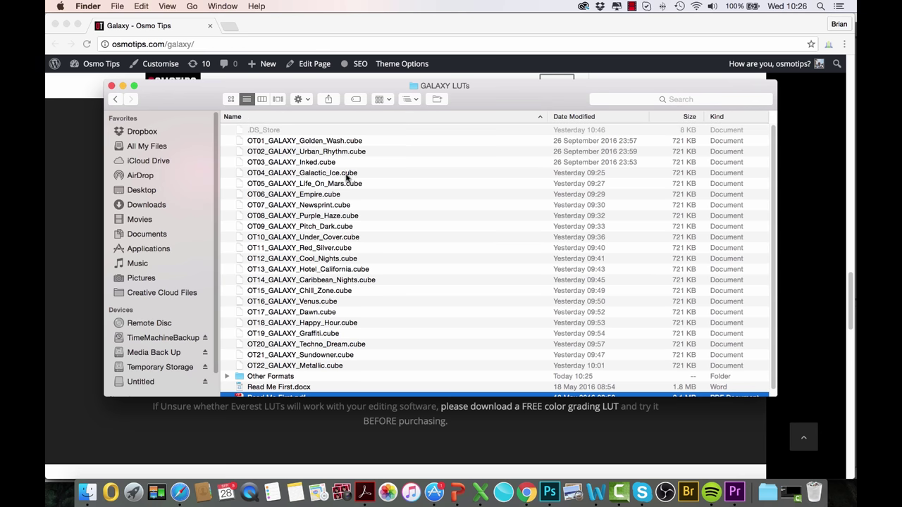
{"action": "double_click", "coordinate": [291, 378]}
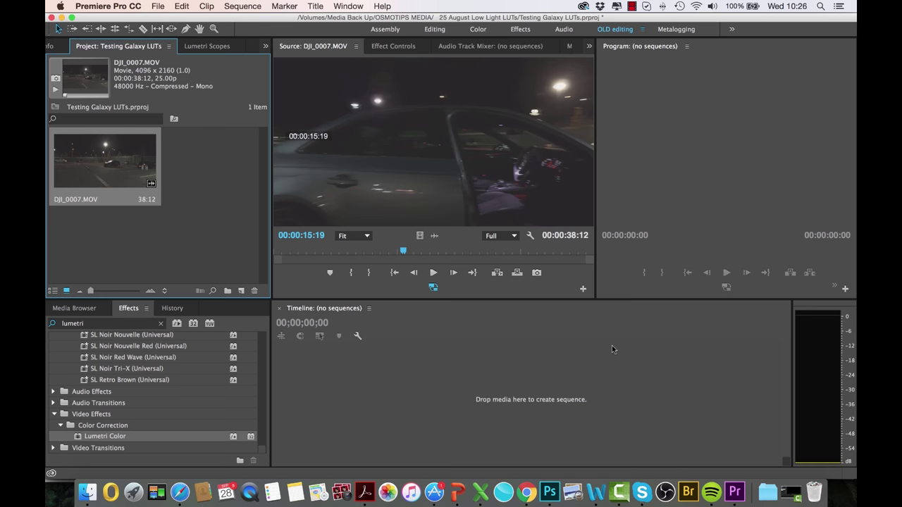
- Scrub DJI_0007.MOV in the Source monitor to about 10 seconds, then select the clip
{"action": "left_click_drag", "start_coordinate": [342, 252], "coordinate": [359, 254]}
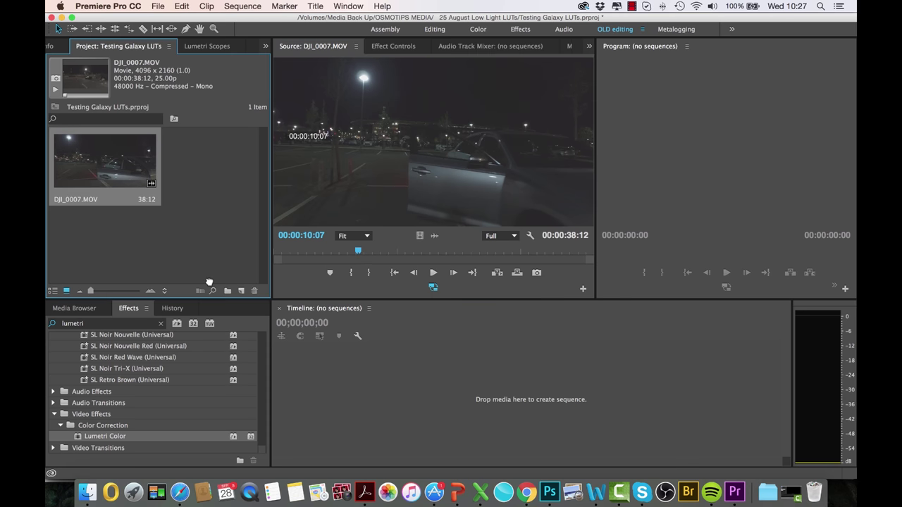
{"action": "left_click", "coordinate": [99, 165]}
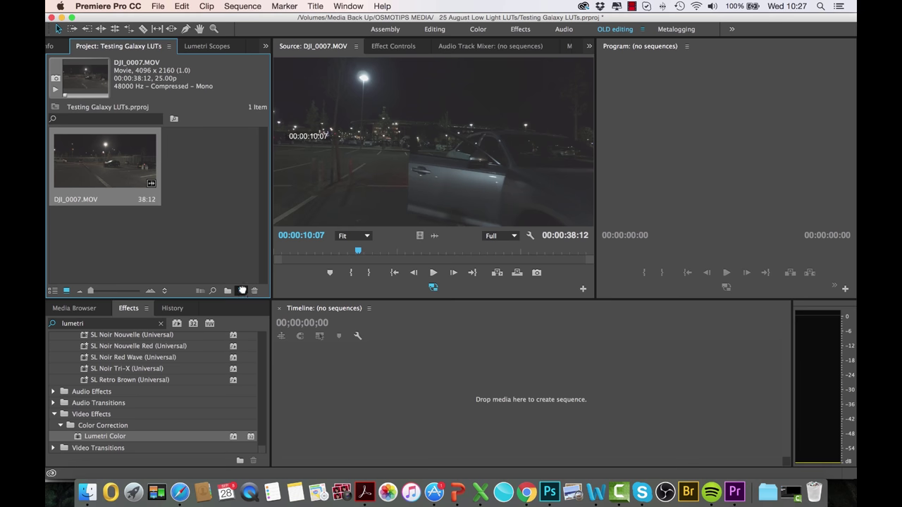
- Make a DJI_0007 sequence from the clip, widen the program monitor, and move to about 00:00:10:12
{"action": "left_click_drag", "start_coordinate": [242, 290], "coordinate": [241, 290]}
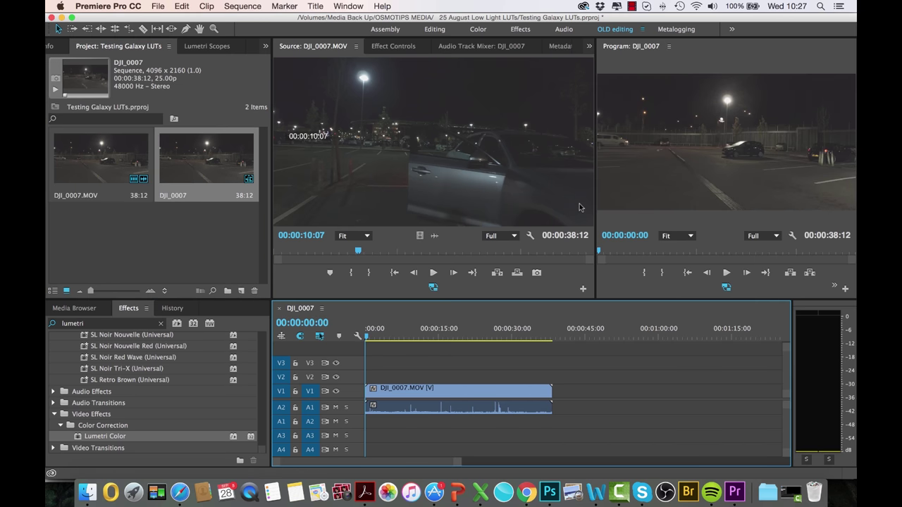
{"action": "left_click_drag", "start_coordinate": [596, 194], "coordinate": [539, 204]}
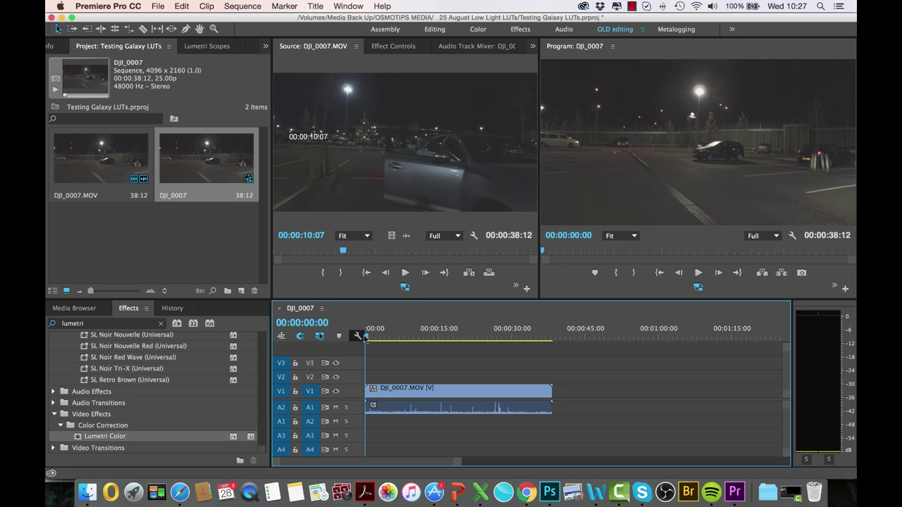
{"action": "left_click_drag", "start_coordinate": [365, 338], "coordinate": [415, 342]}
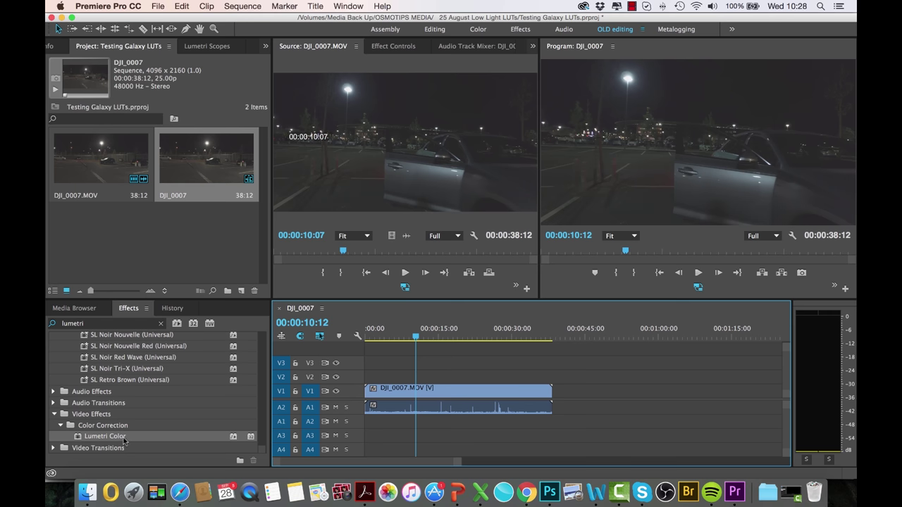
- Apply Lumetri Color to the DJI_0007 clip on V1 and switch to the Color workspace
{"action": "left_click_drag", "start_coordinate": [107, 440], "coordinate": [399, 398]}
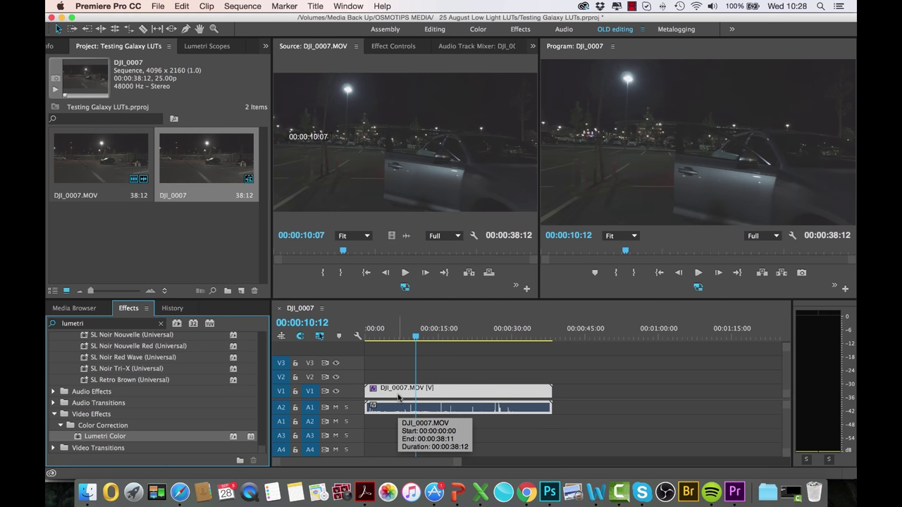
{"action": "left_click", "coordinate": [442, 390]}
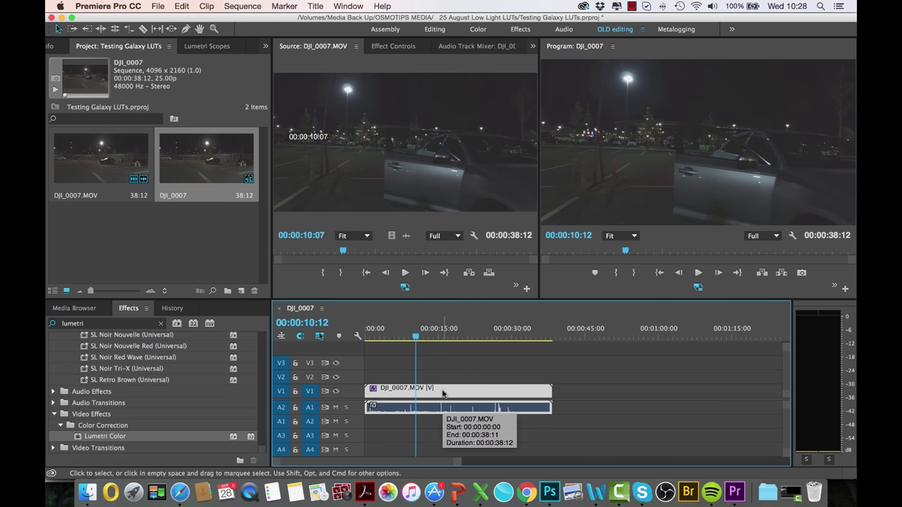
{"action": "left_click", "coordinate": [477, 30]}
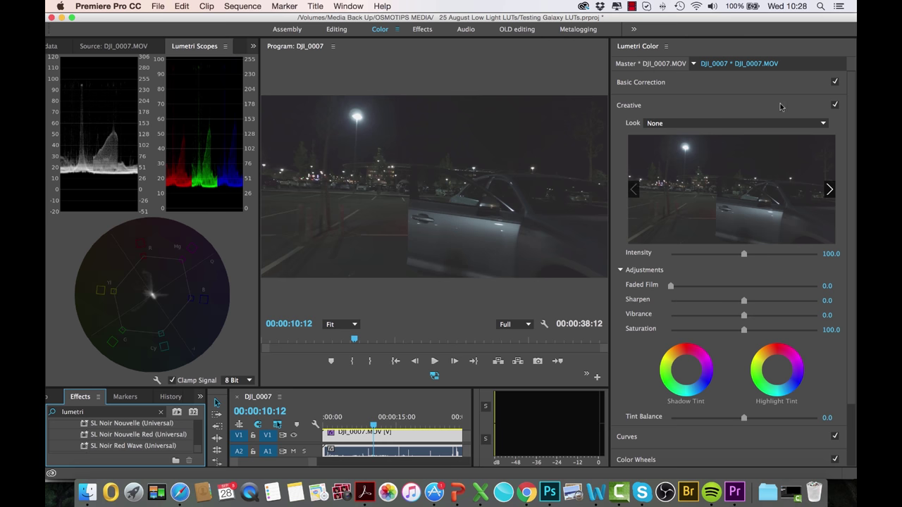
- Expand Lumetri's Creative section and show the Look dropdown options
{"action": "left_click", "coordinate": [738, 103]}
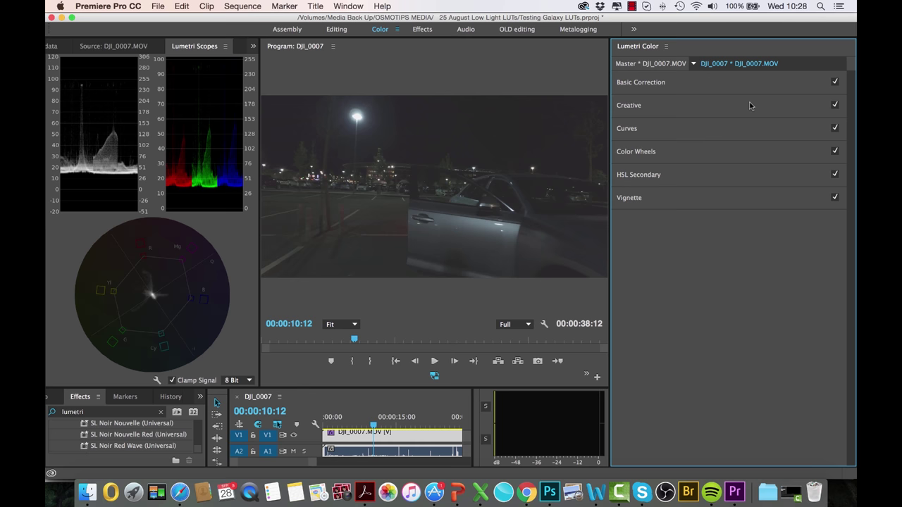
{"action": "left_click", "coordinate": [750, 105]}
{"action": "left_click", "coordinate": [750, 105]}
{"action": "left_click", "coordinate": [749, 106]}
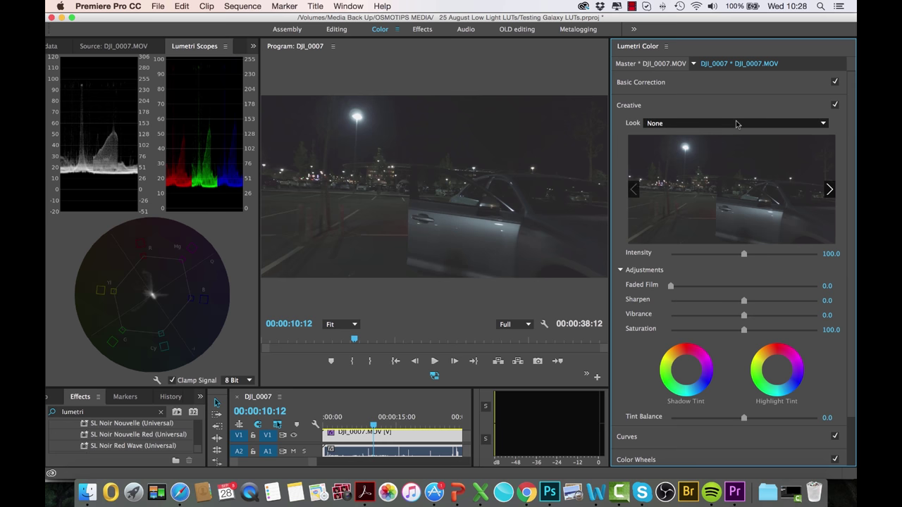
{"action": "left_click", "coordinate": [737, 124]}
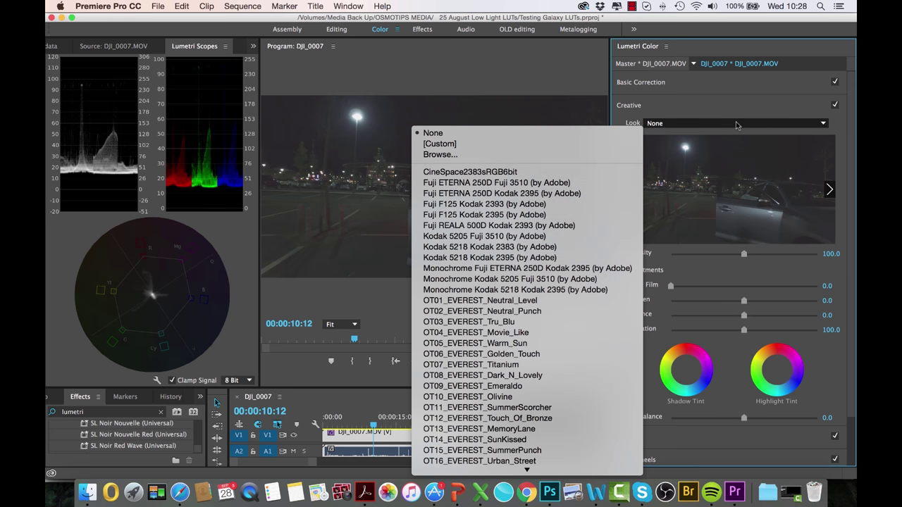
- Load OT14_GALAXY_Caribbean_Nights.cube from the GALAXY LUTs folder as the Creative Look
{"action": "left_click", "coordinate": [483, 155]}
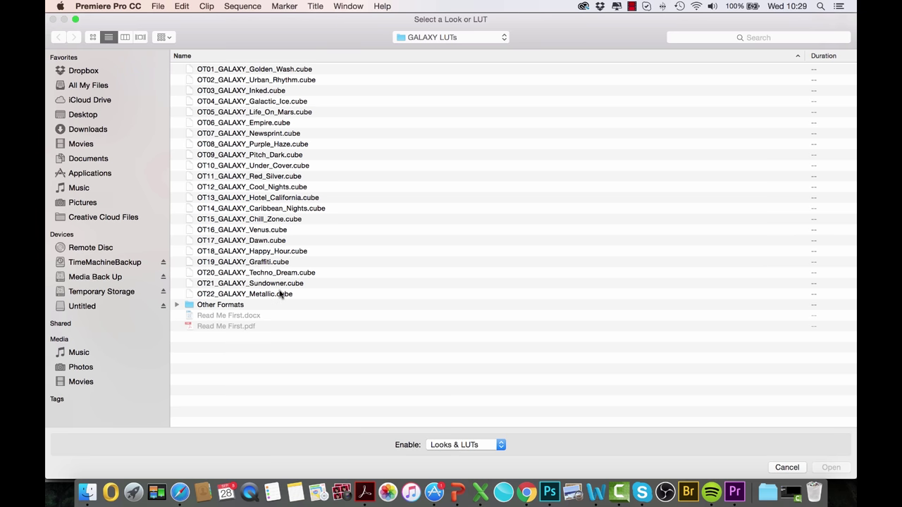
{"action": "left_click", "coordinate": [286, 209]}
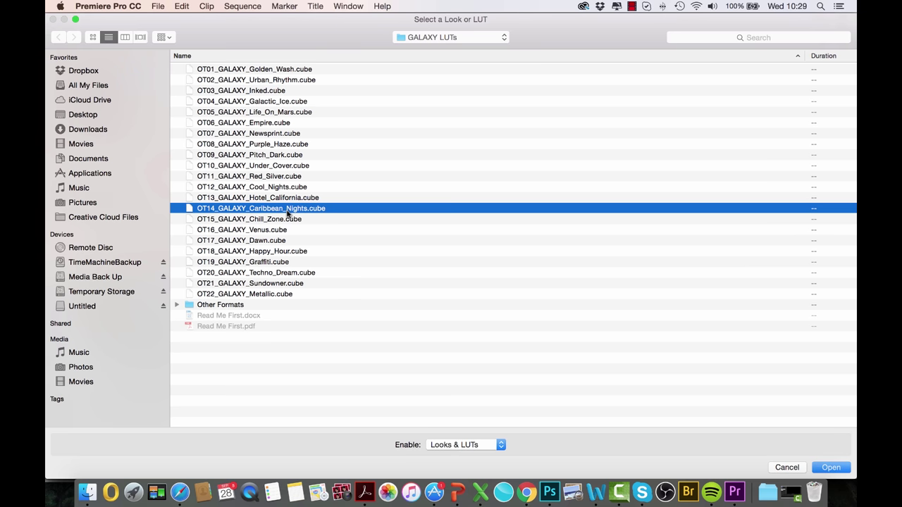
{"action": "left_click", "coordinate": [831, 467]}
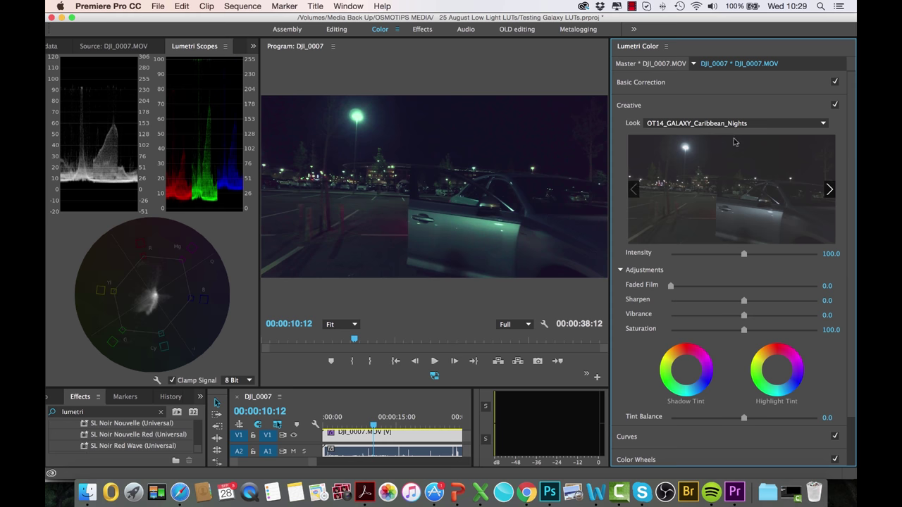
- Test Exposure up and down, reset it to 0.0, and nudge Contrast above zero
{"action": "left_click", "coordinate": [723, 83]}
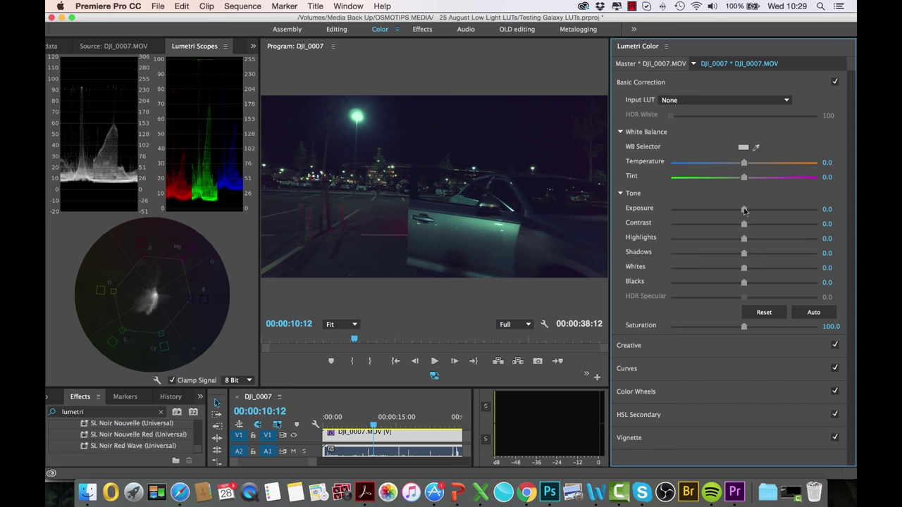
{"action": "left_click_drag", "start_coordinate": [744, 209], "coordinate": [749, 211]}
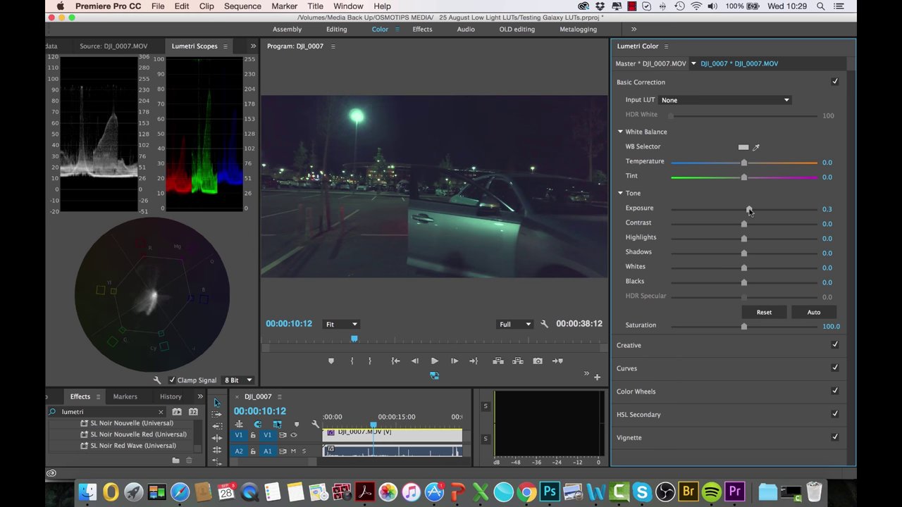
{"action": "left_click_drag", "start_coordinate": [749, 211], "coordinate": [740, 211]}
{"action": "double_click", "coordinate": [740, 210]}
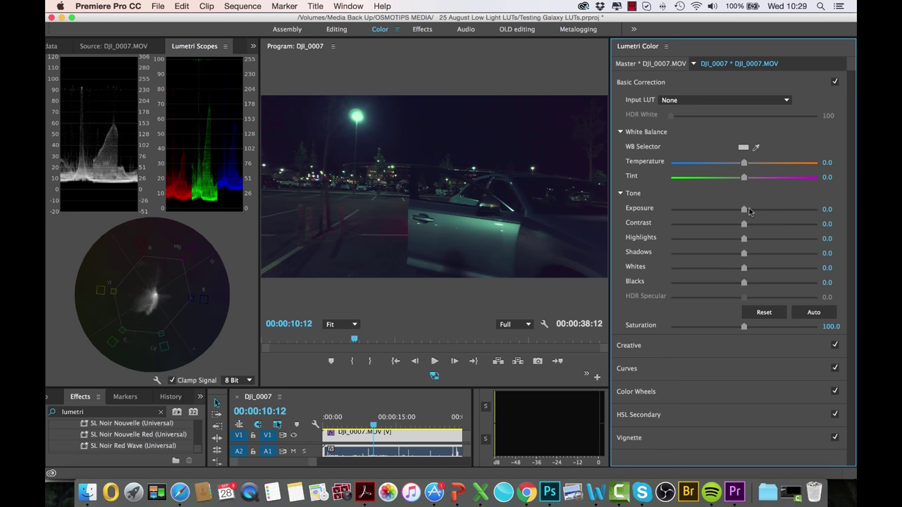
{"action": "left_click_drag", "start_coordinate": [744, 227], "coordinate": [752, 225]}
- Reset Contrast to 0.0 and swap the Creative Look to OT20_GALAXY_Techno_Dream.cube
{"action": "double_click", "coordinate": [752, 224]}
{"action": "left_click", "coordinate": [727, 81]}
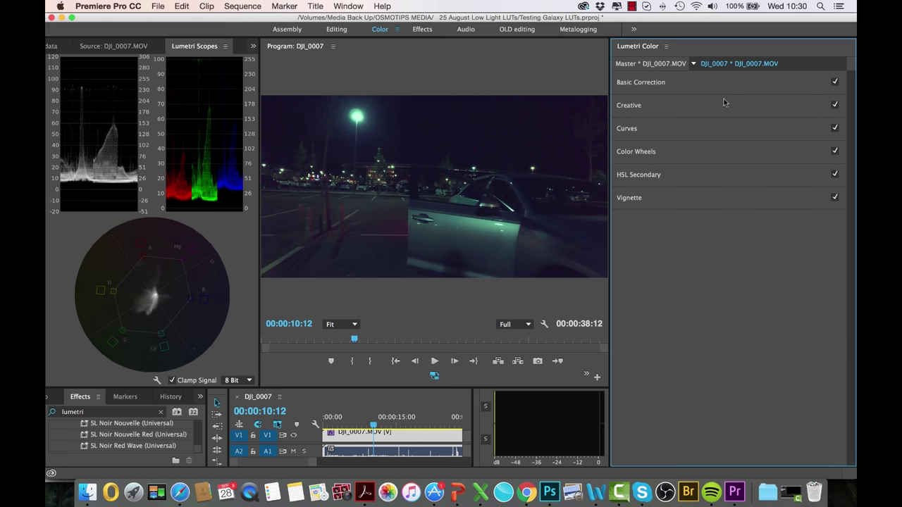
{"action": "left_click", "coordinate": [725, 103]}
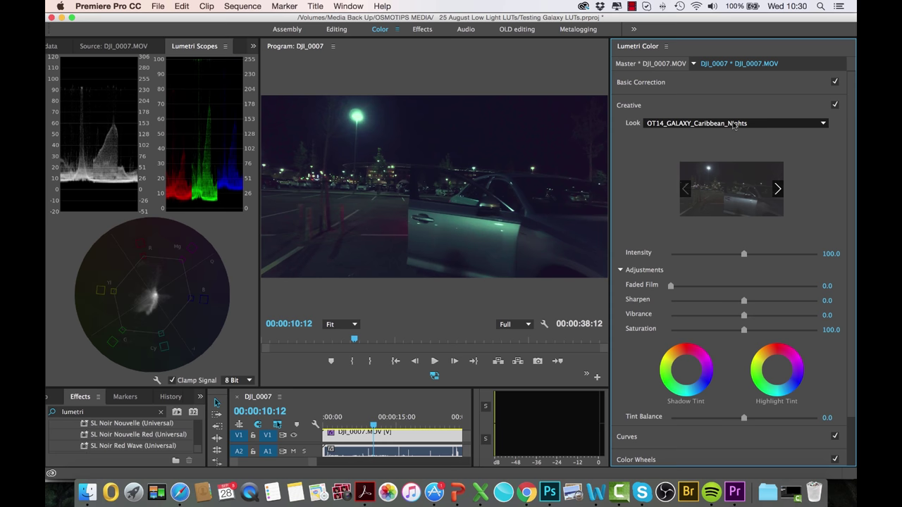
{"action": "left_click", "coordinate": [735, 124]}
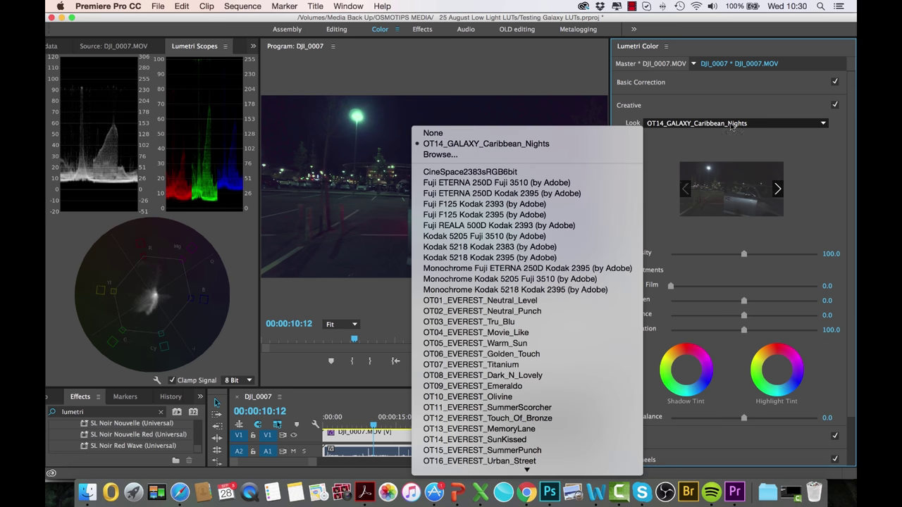
{"action": "left_click", "coordinate": [561, 157]}
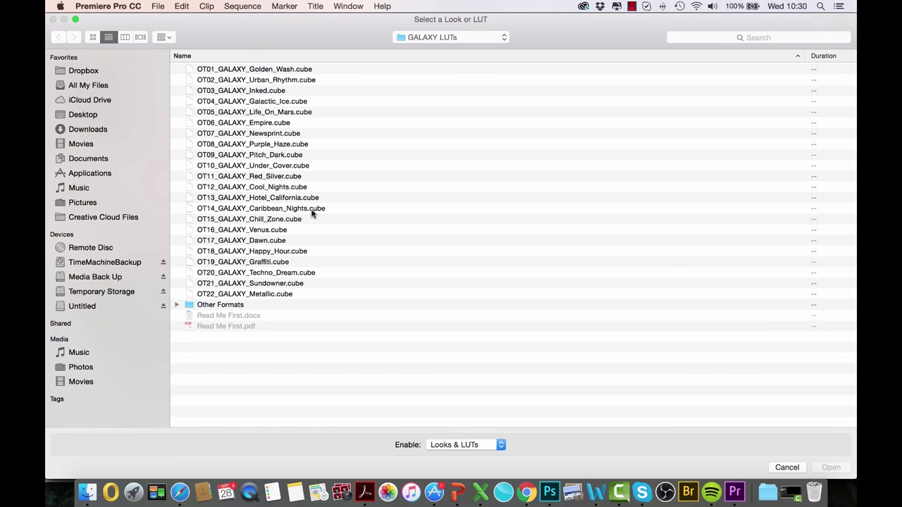
{"action": "left_click", "coordinate": [296, 272]}
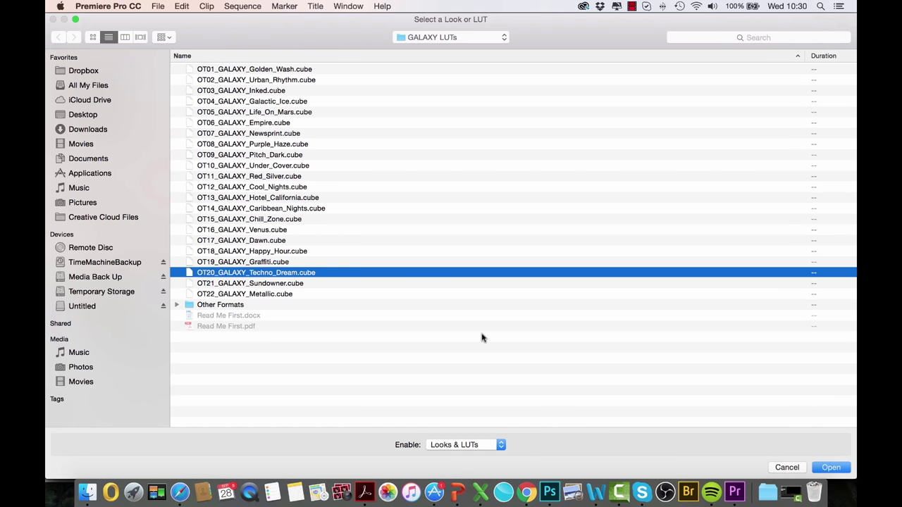
{"action": "left_click", "coordinate": [833, 469]}
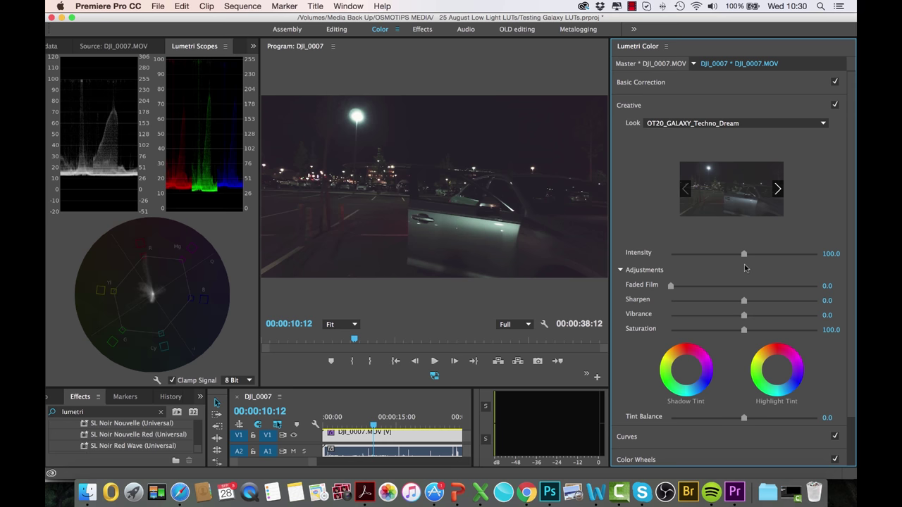
- Set look intensity 76.2, Exposure -0.5, Contrast 26.2, Shadows 15.4, Blacks -17.7, then go to 00:00:13:04
{"action": "left_click_drag", "start_coordinate": [743, 255], "coordinate": [726, 255]}
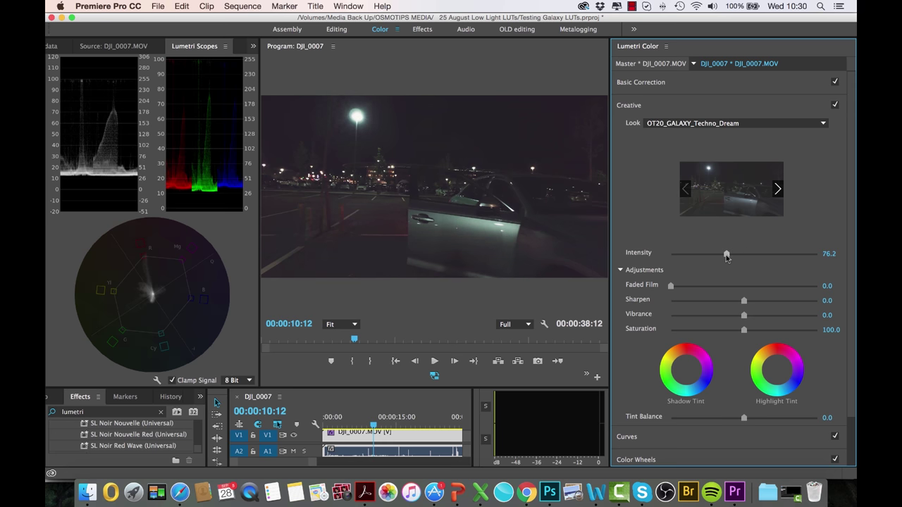
{"action": "left_click", "coordinate": [701, 83]}
{"action": "left_click_drag", "start_coordinate": [744, 208], "coordinate": [764, 224]}
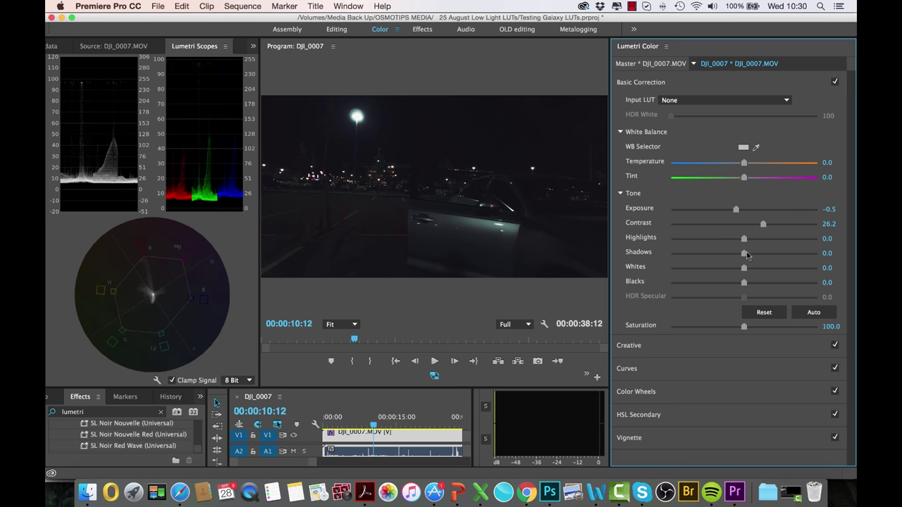
{"action": "left_click_drag", "start_coordinate": [744, 253], "coordinate": [730, 285]}
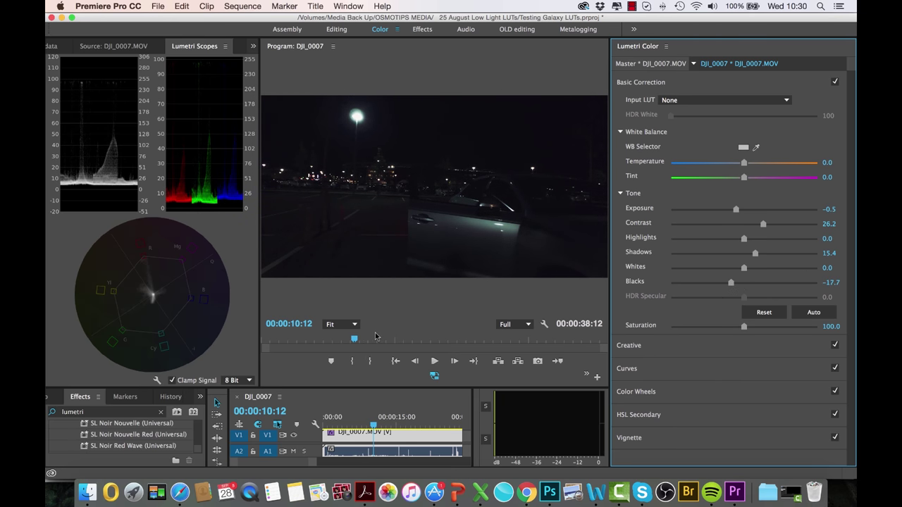
{"action": "left_click_drag", "start_coordinate": [356, 341], "coordinate": [380, 342]}
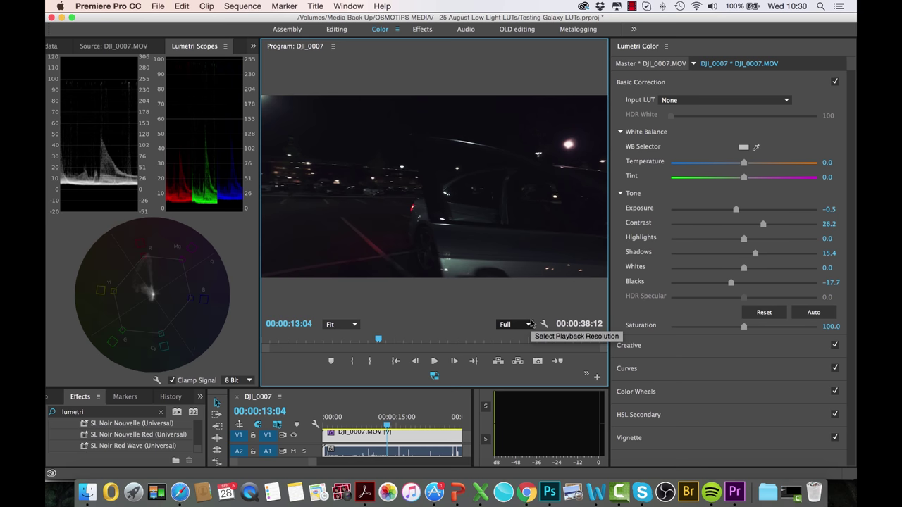
- Toggle Basic Correction and the Creative look off and back on to compare the clip
{"action": "left_click", "coordinate": [753, 82]}
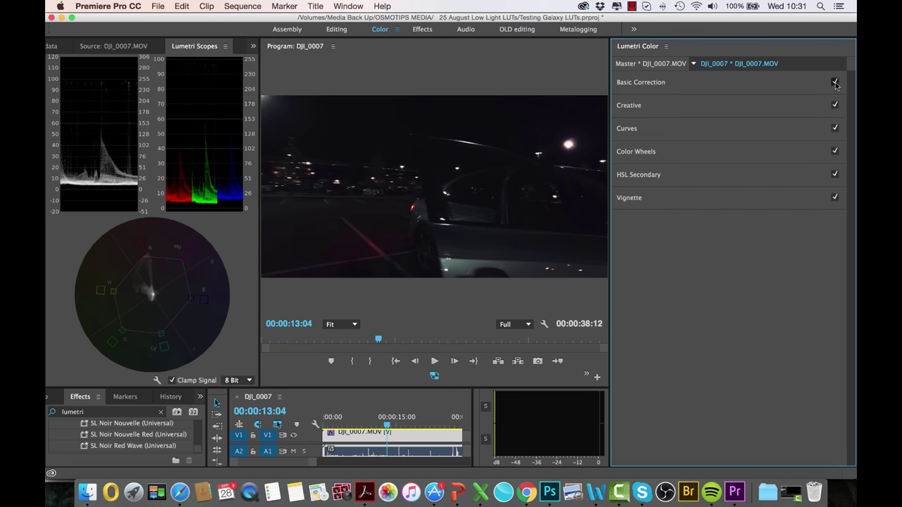
{"action": "left_click", "coordinate": [835, 81]}
{"action": "left_click", "coordinate": [834, 106]}
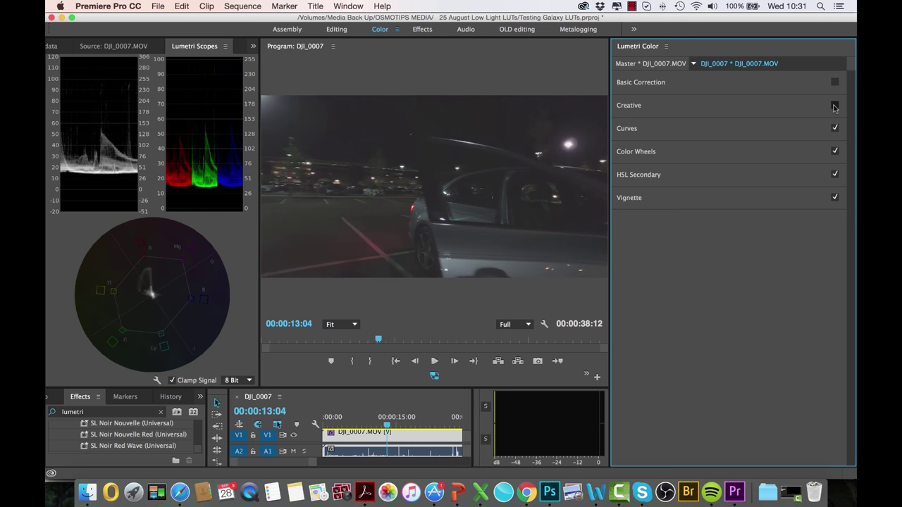
{"action": "left_click", "coordinate": [833, 107]}
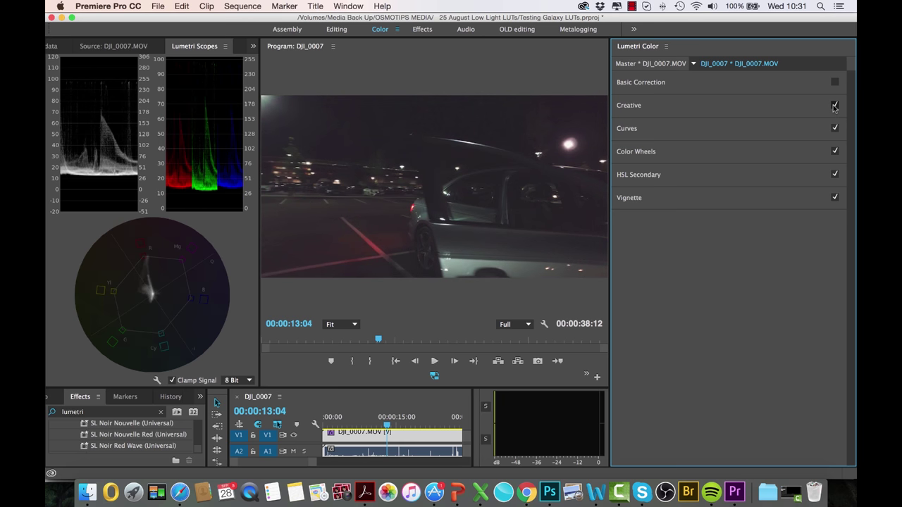
{"action": "left_click", "coordinate": [834, 82]}
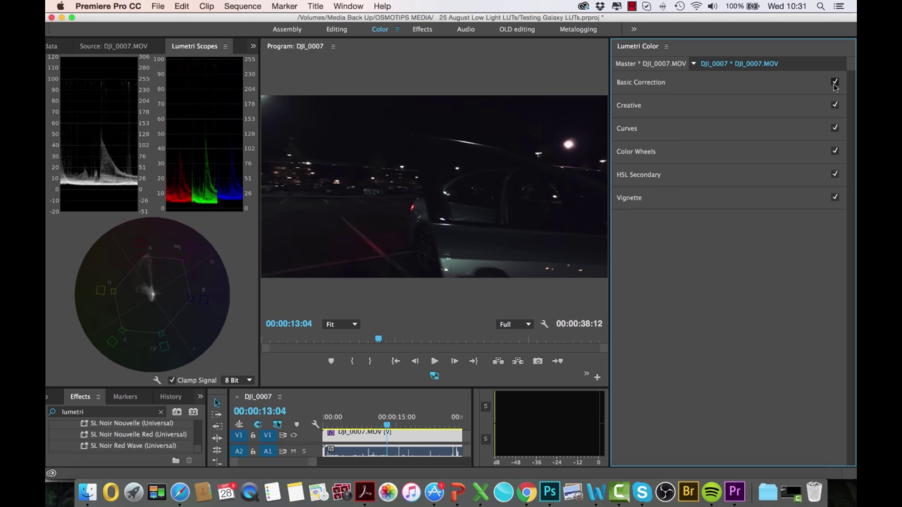
- Reset the Basic Correction tone adjustments to 0.0, leaving only the Techno Dream look
{"action": "left_click", "coordinate": [772, 86]}
{"action": "left_click", "coordinate": [772, 85]}
{"action": "left_click", "coordinate": [772, 85]}
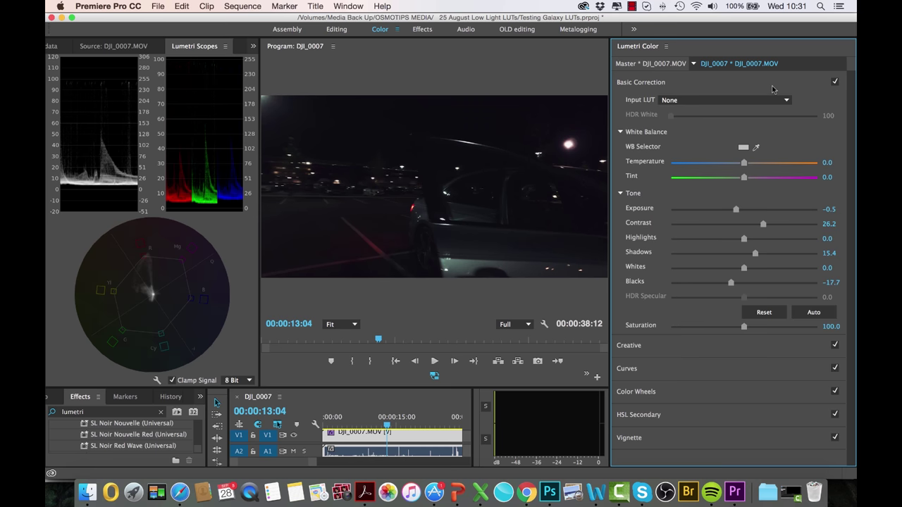
{"action": "left_click", "coordinate": [768, 312]}
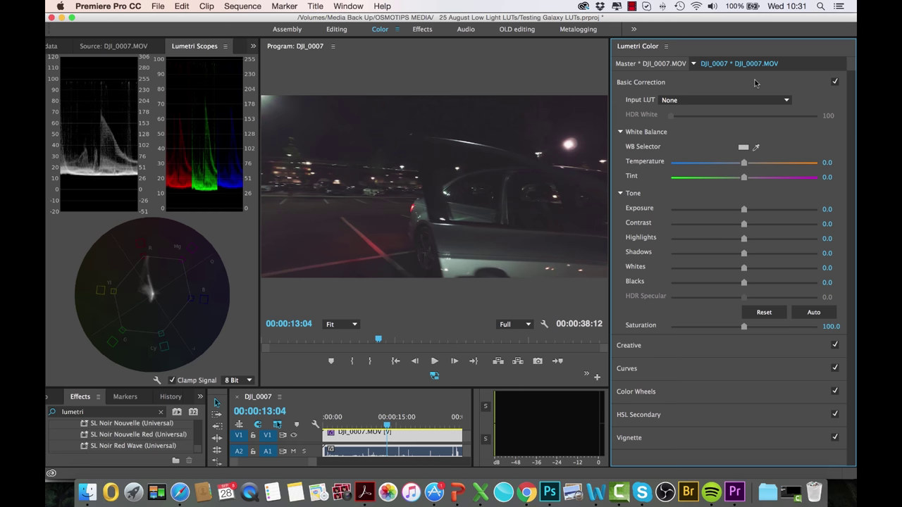
{"action": "left_click", "coordinate": [755, 83]}
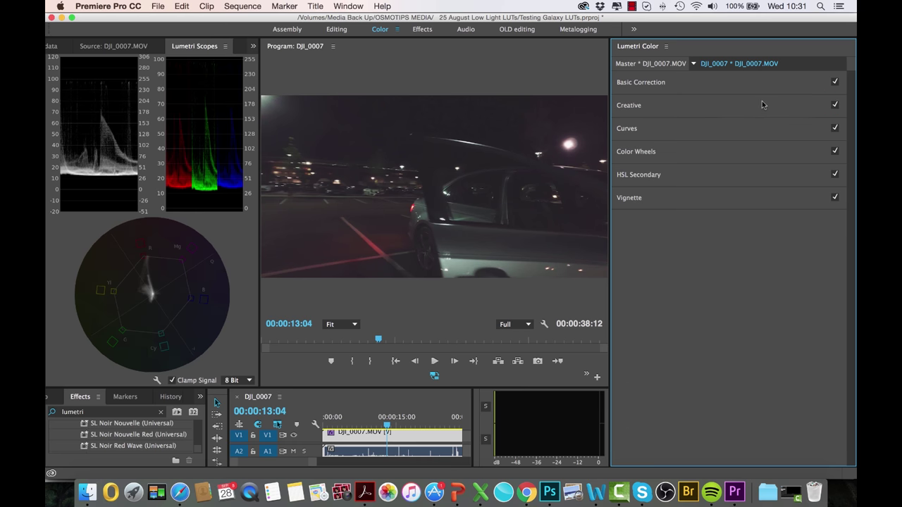
- Replace the Techno Dream look with OT11_GALAXY_Red_Silver.cube, loaded from disk through Browse
{"action": "left_click", "coordinate": [762, 104]}
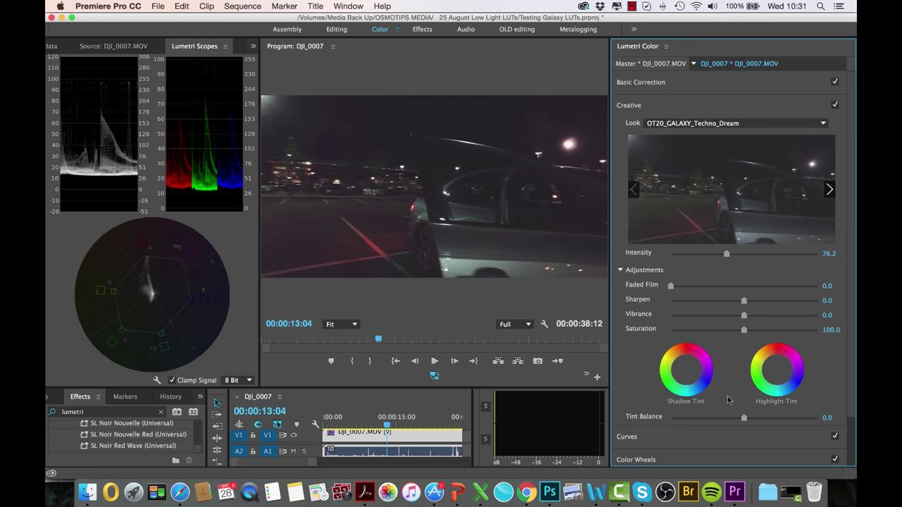
{"action": "left_click", "coordinate": [732, 123]}
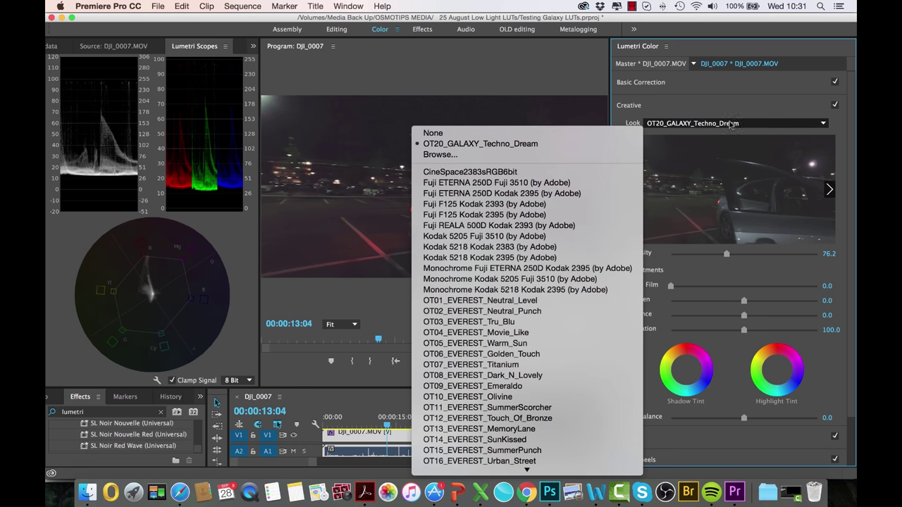
{"action": "left_click", "coordinate": [497, 154]}
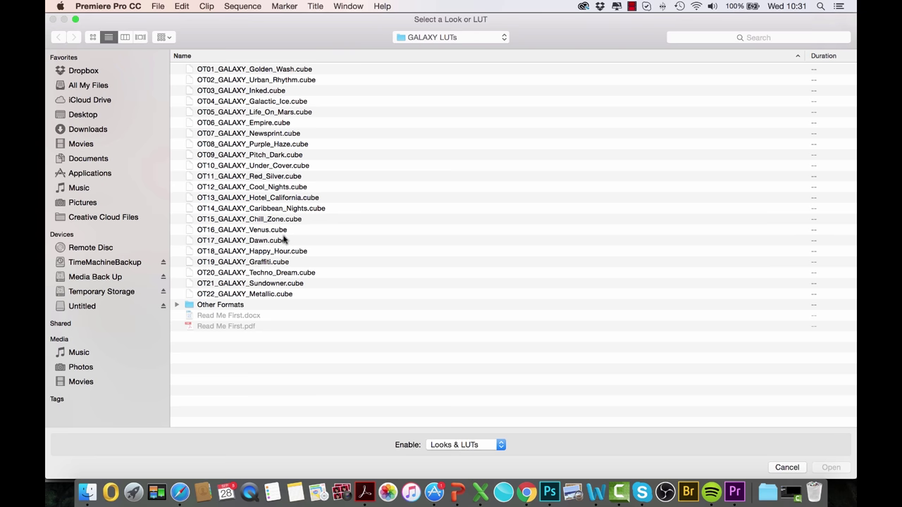
{"action": "left_click", "coordinate": [288, 177]}
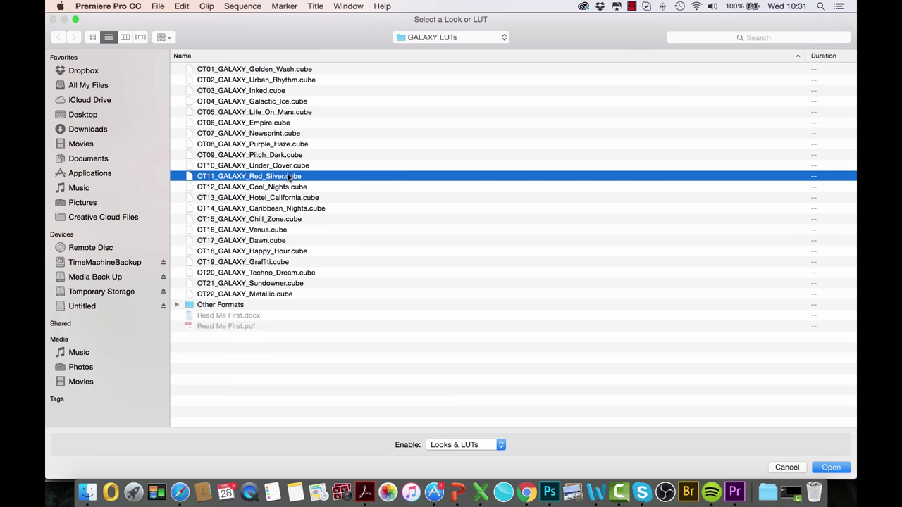
{"action": "left_click", "coordinate": [831, 468]}
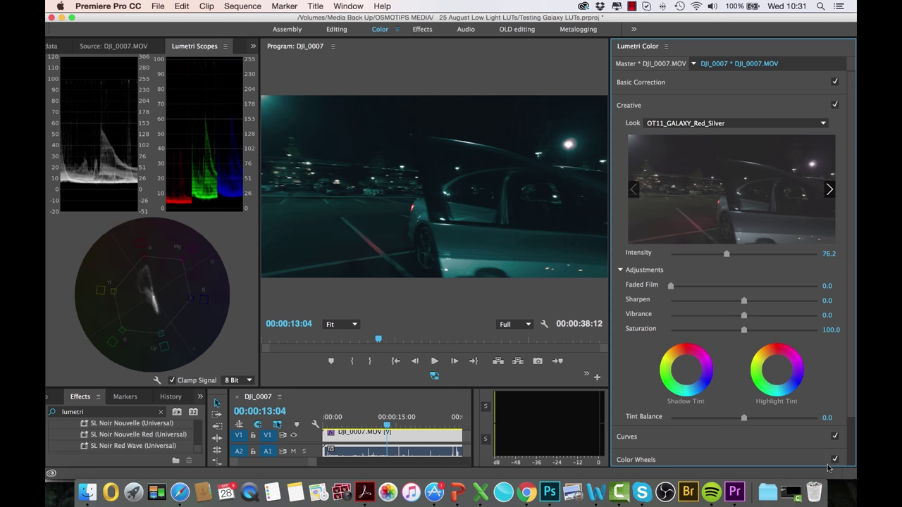
- Raise the Red Silver look's Creative Intensity from 76.2 to 100.0
{"action": "left_click_drag", "start_coordinate": [727, 254], "coordinate": [744, 256]}
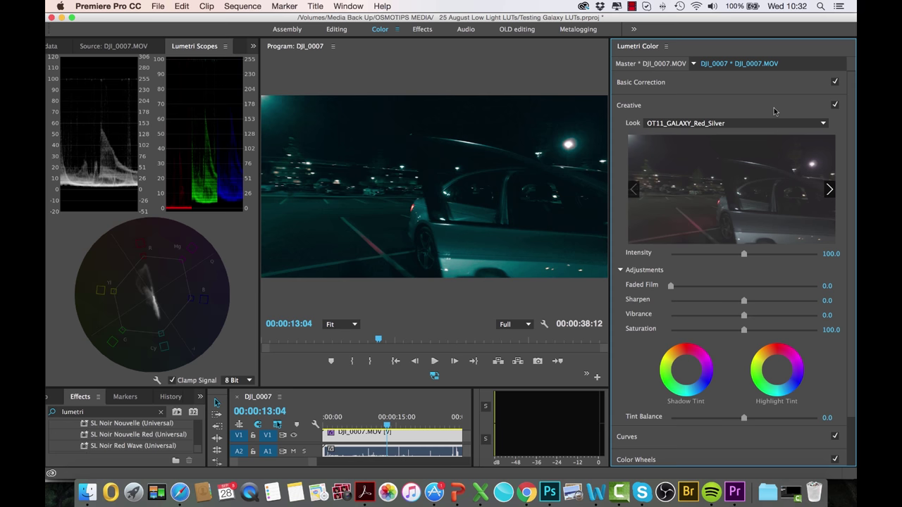
- Switch from the Color workspace to the OLD editing workspace
{"action": "left_click", "coordinate": [530, 30]}
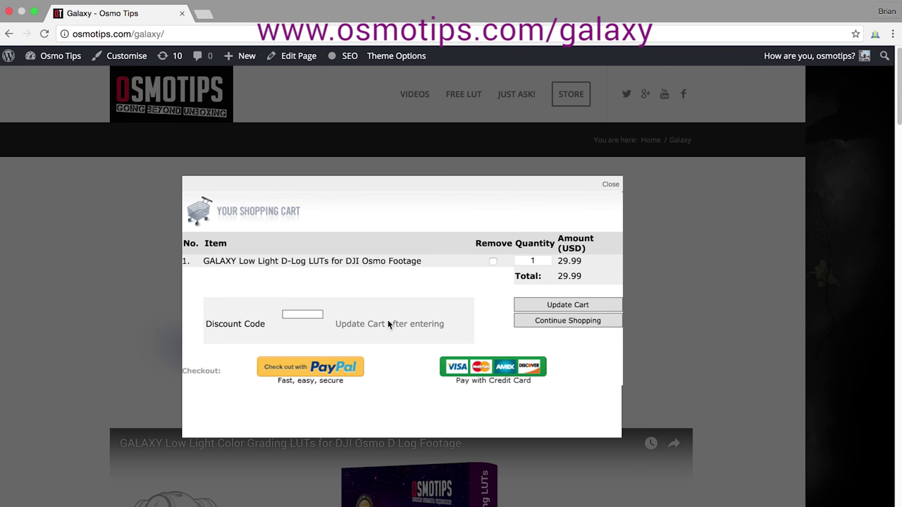
- Apply discount code DISCO30 to cut the total to 20.99 USD, then choose Pay with Credit Card
{"action": "left_click", "coordinate": [313, 314]}
{"action": "type", "text": "DISCO30"}
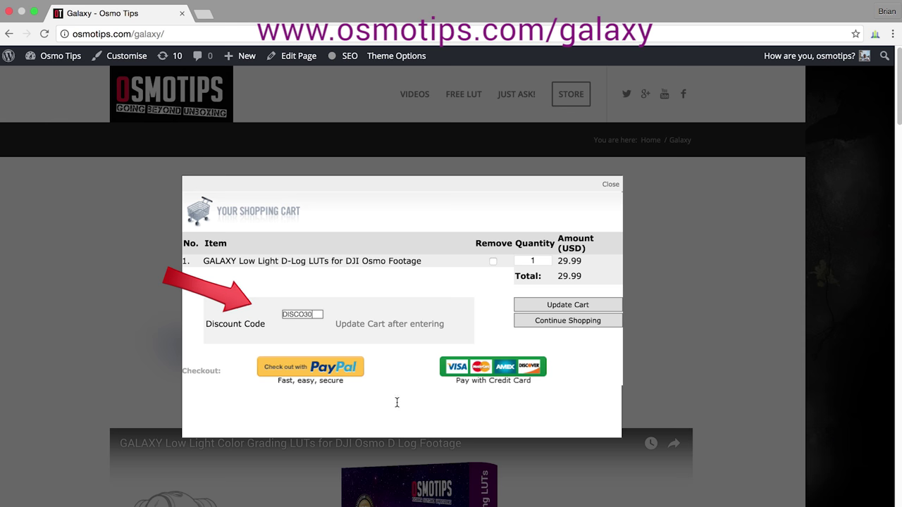
{"action": "left_click", "coordinate": [584, 304]}
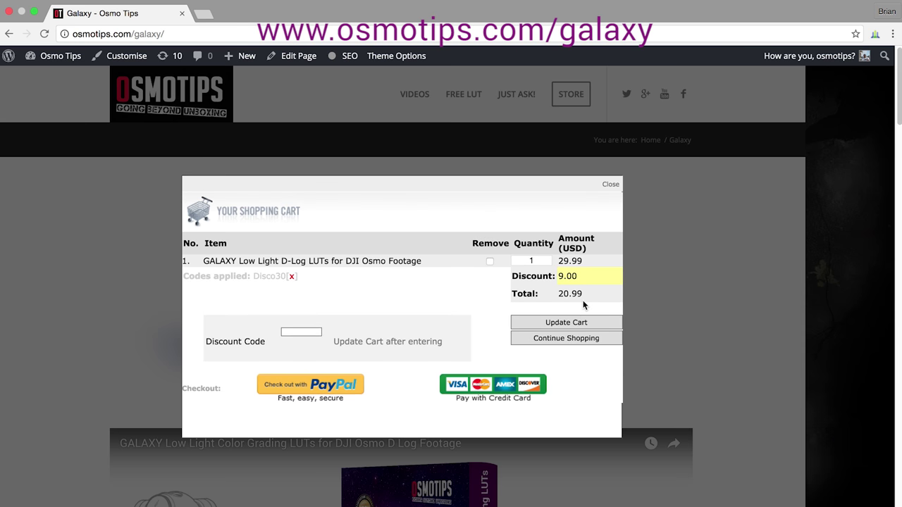
{"action": "left_click", "coordinate": [499, 388]}
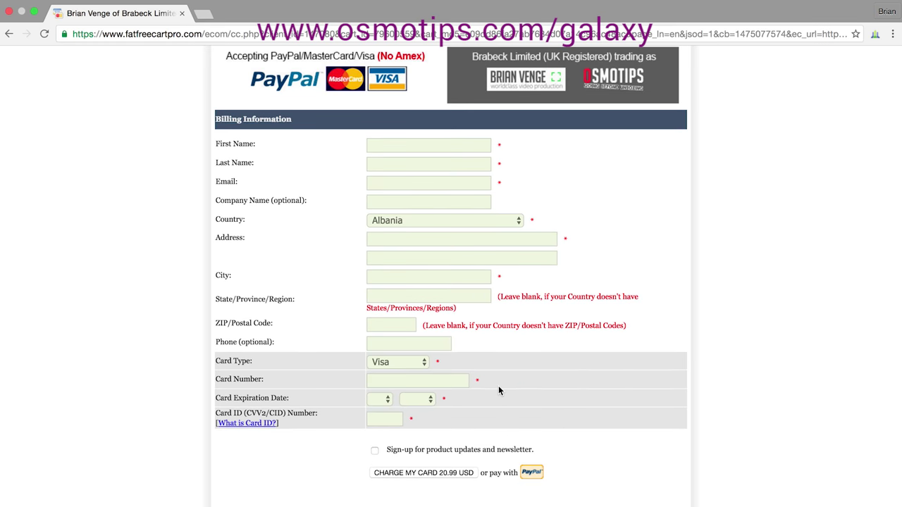